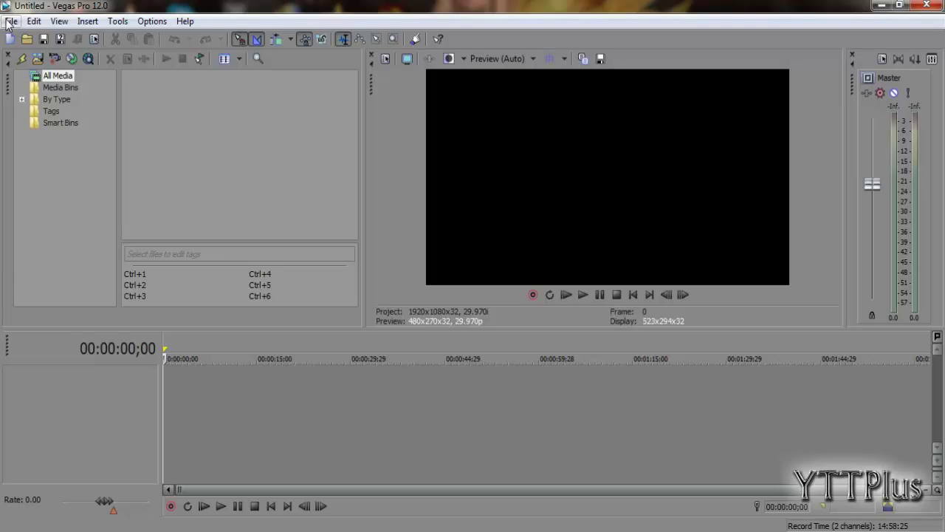
Step: Open the Gakuen Alice - Mikan and Natsume video from the Anime Works folder and match the project video settings to it
left_click(6, 22)
left_click(12, 52)
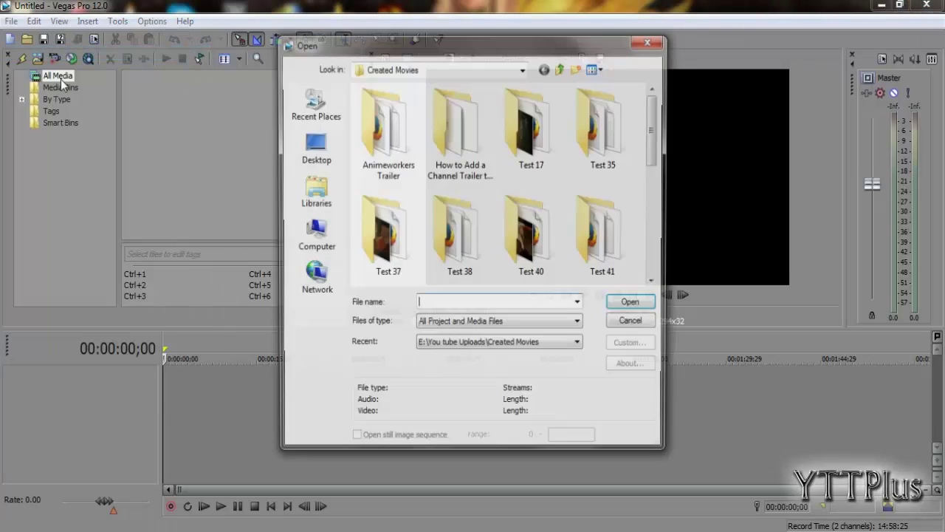
left_click(562, 68)
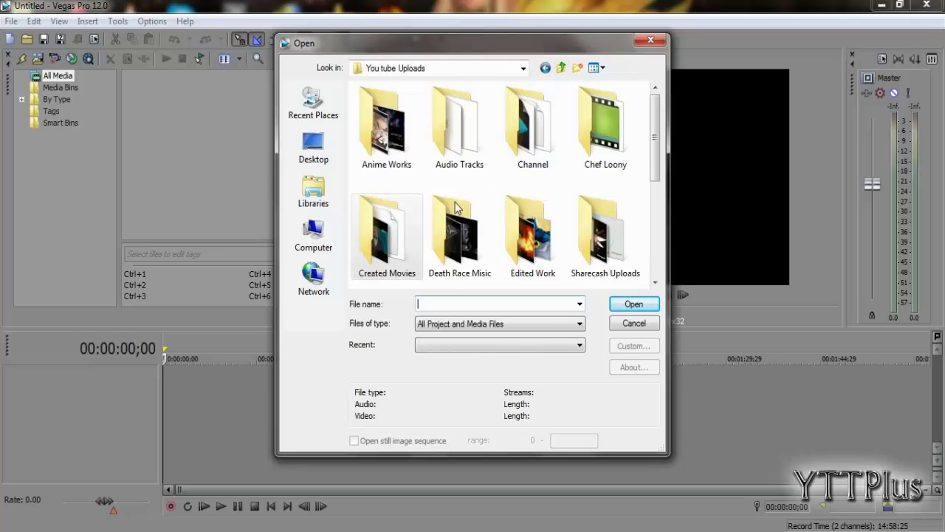
double_click(392, 174)
left_click(386, 244)
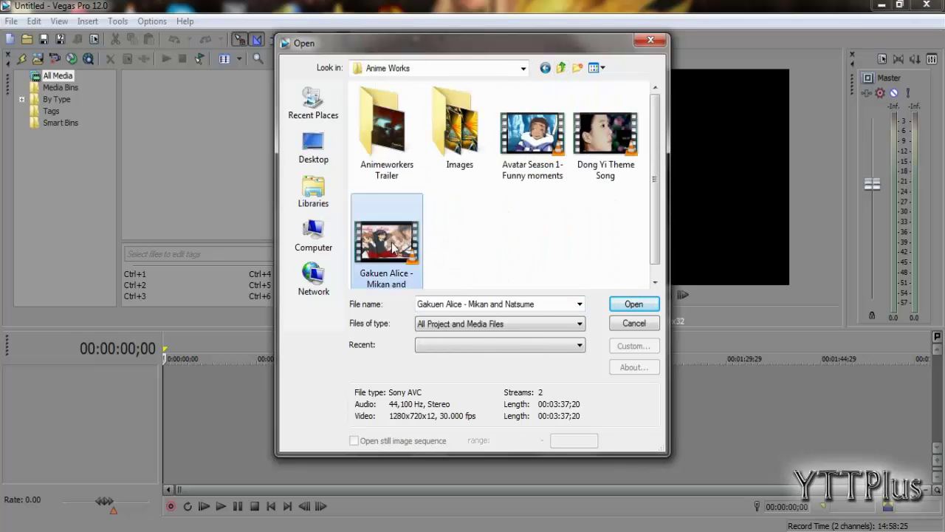
left_click(632, 303)
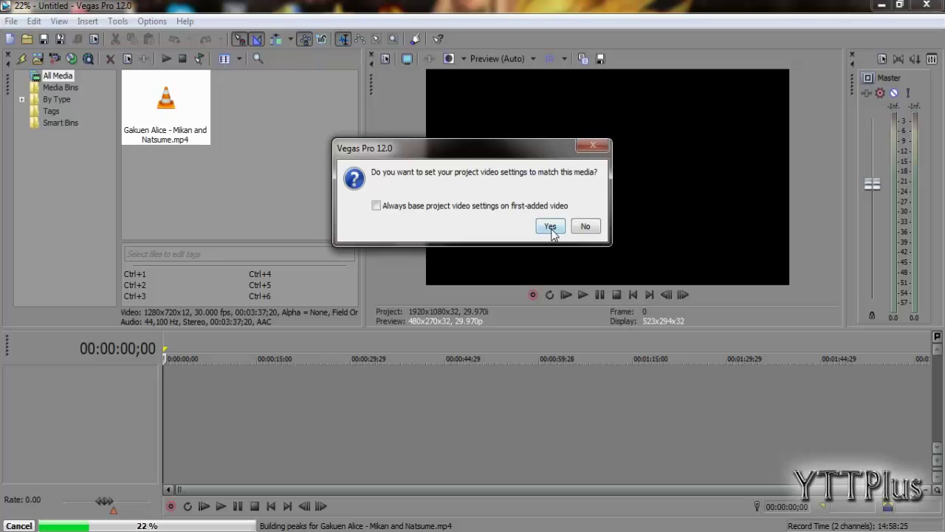
left_click(550, 226)
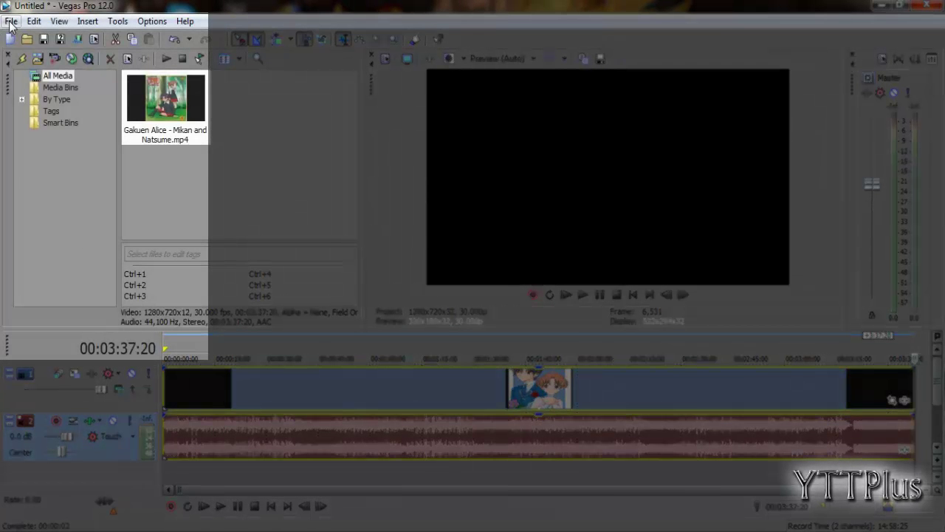
Step: Start rendering the project and choose the Internet HD 720p render template
left_click(11, 22)
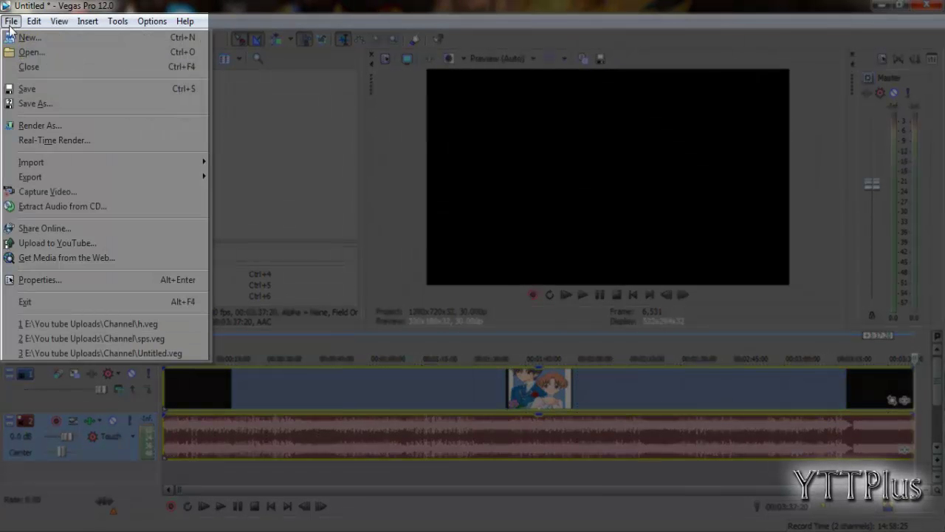
left_click(18, 126)
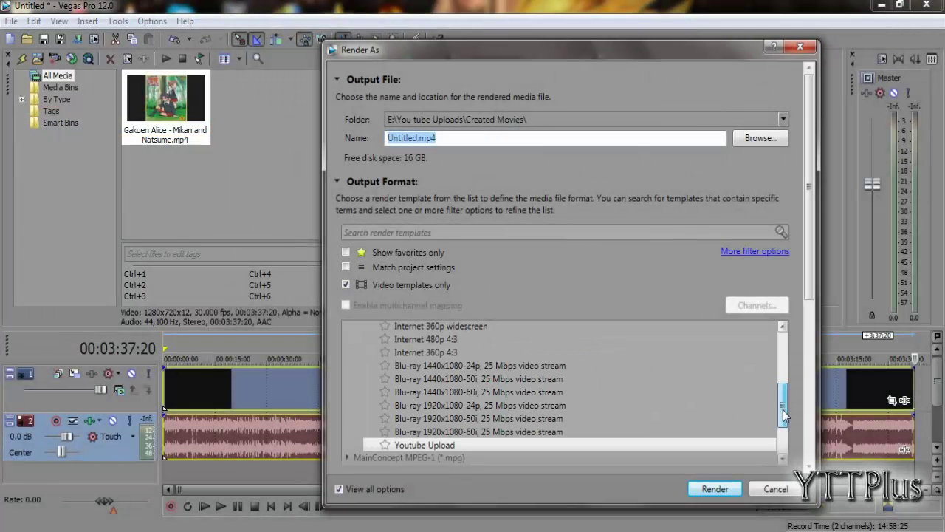
scroll(784, 409, "up", 3)
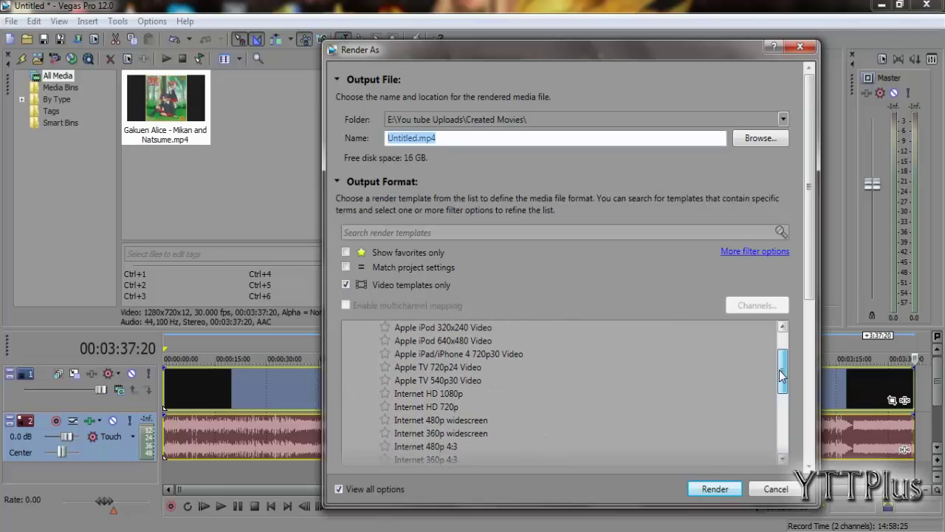
left_click(392, 409)
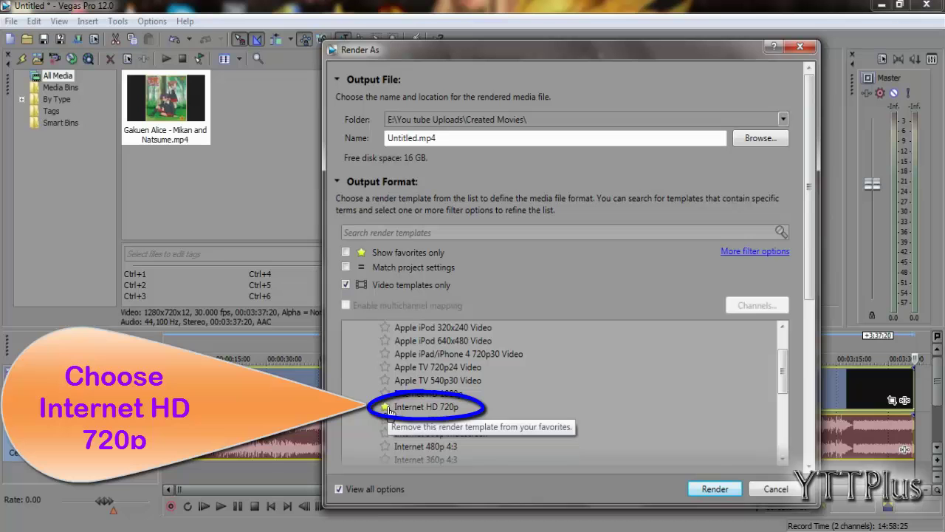
left_click(406, 411)
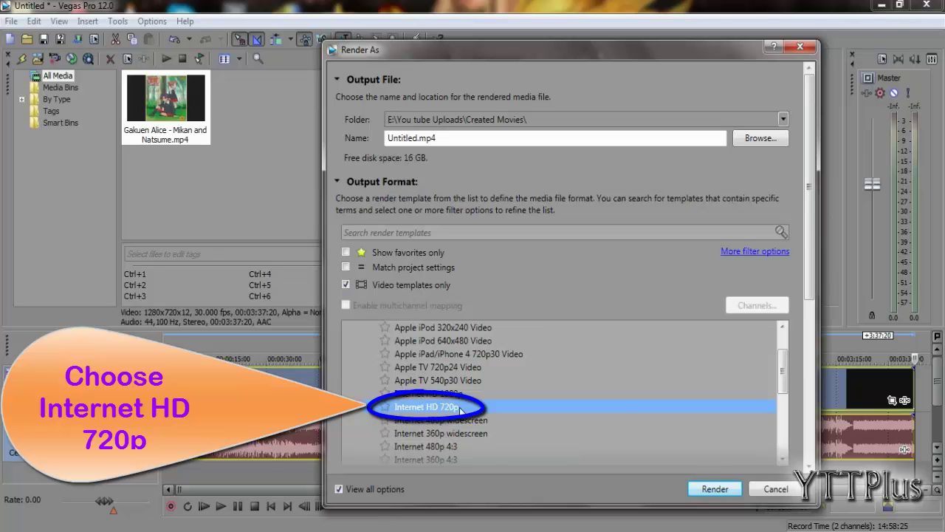
Step: Customize the Internet HD 720p template and name the custom version YTTPlus HD 720
scroll(802, 379, "down", 3)
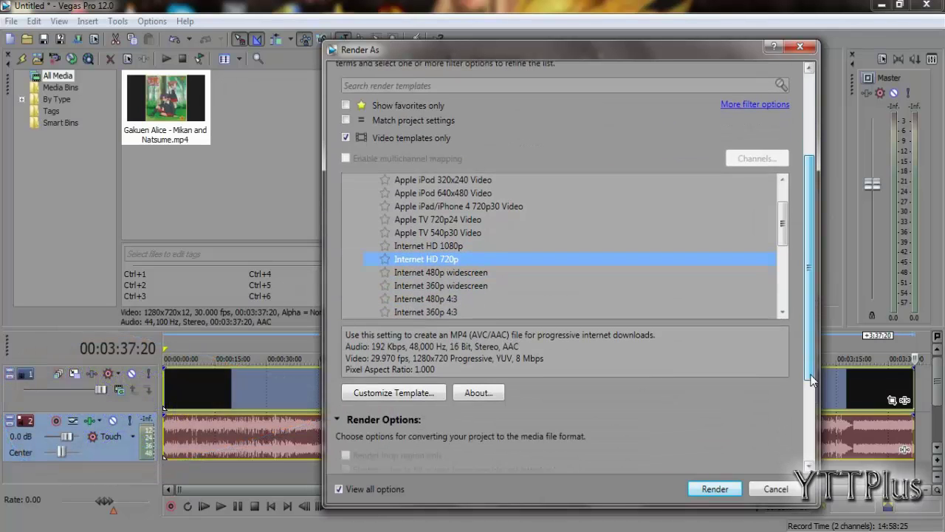
left_click(363, 393)
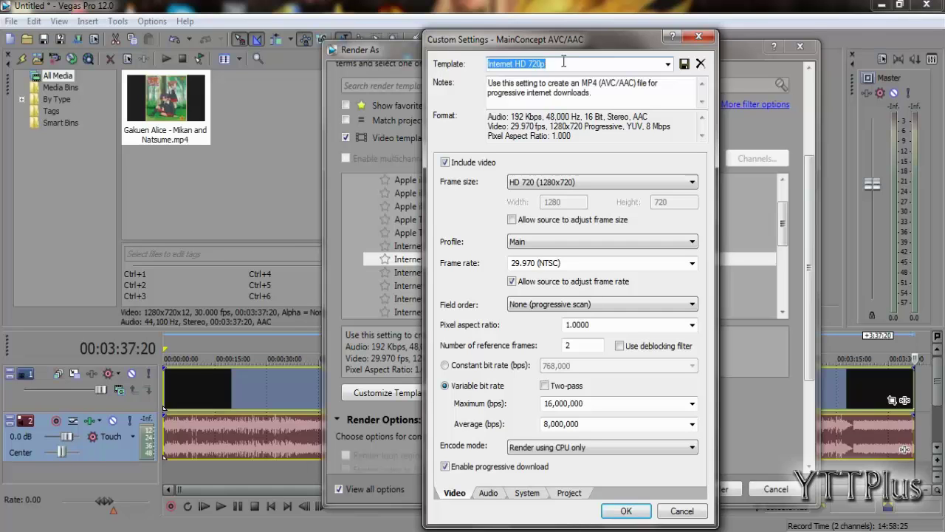
key("BackSpace")
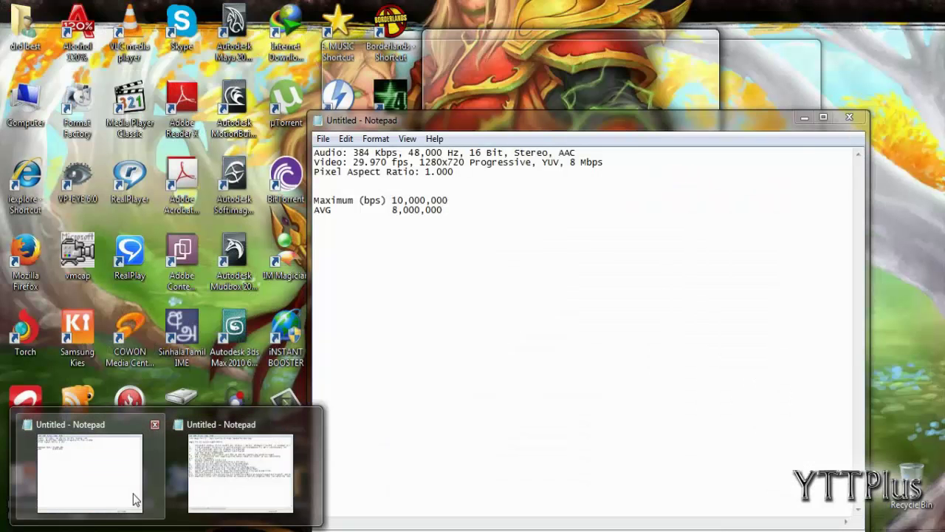
Step: Consult the bit rate notes in Notepad and set the template's maximum variable bit rate to 10,000,000 bps
left_click(133, 500)
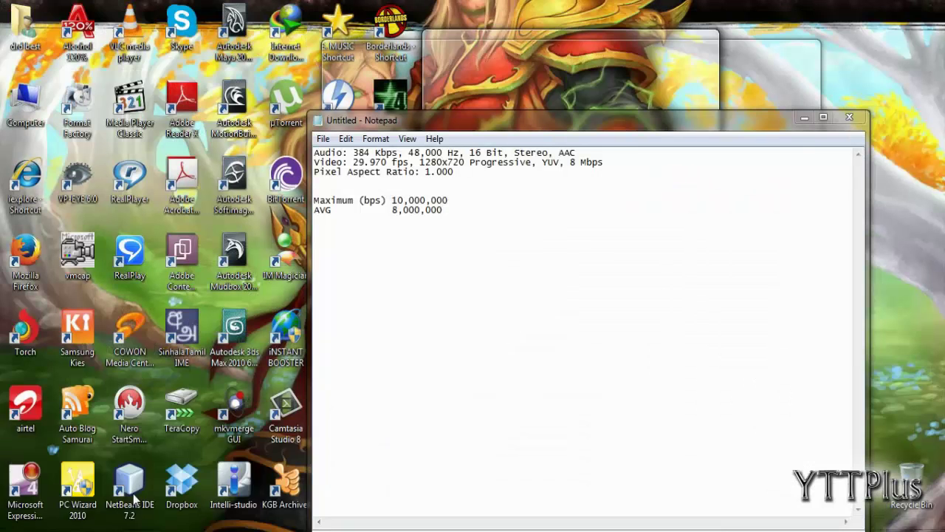
left_click_drag(458, 200, 403, 200)
right_click(393, 200)
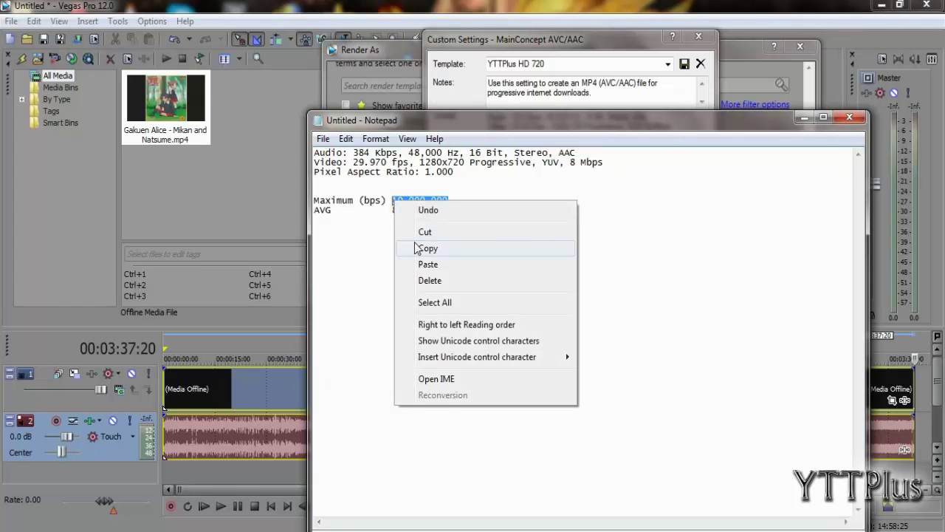
left_click(428, 247)
left_click(805, 120)
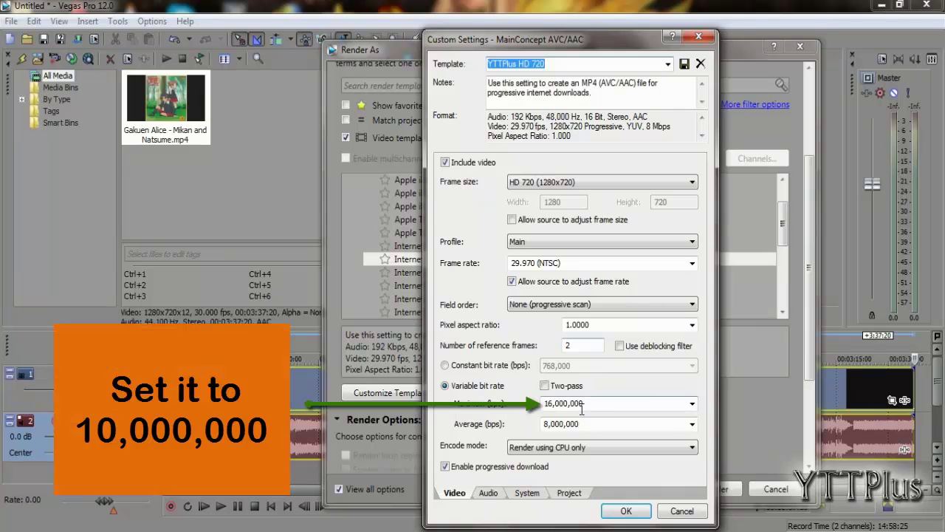
left_click(692, 404)
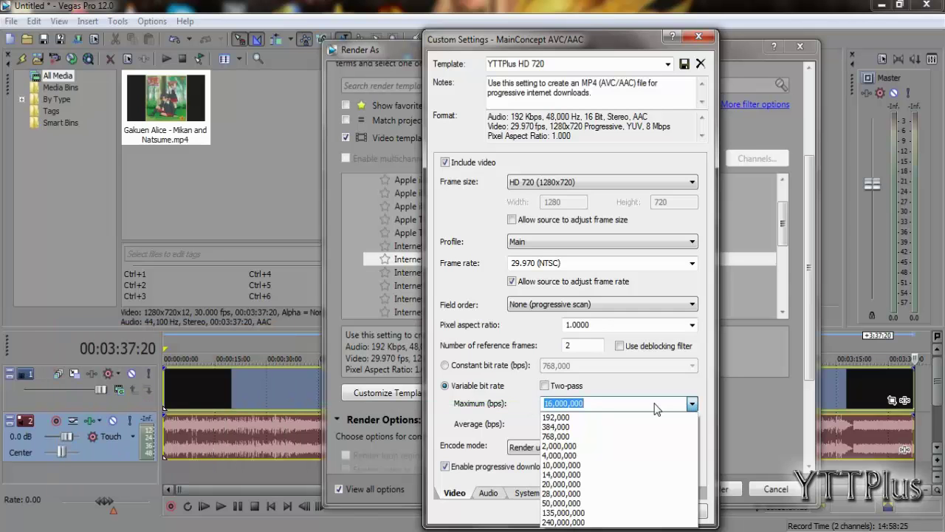
left_click(637, 464)
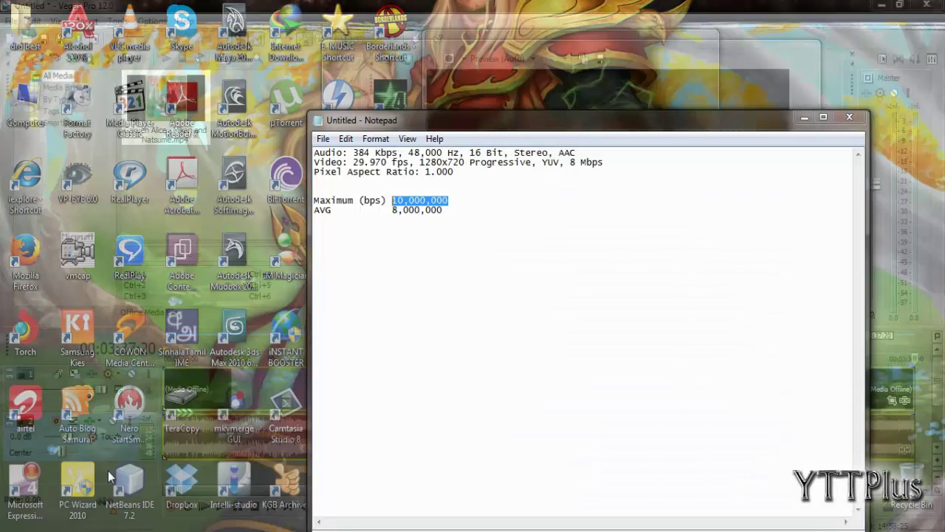
left_click(108, 470)
left_click(804, 118)
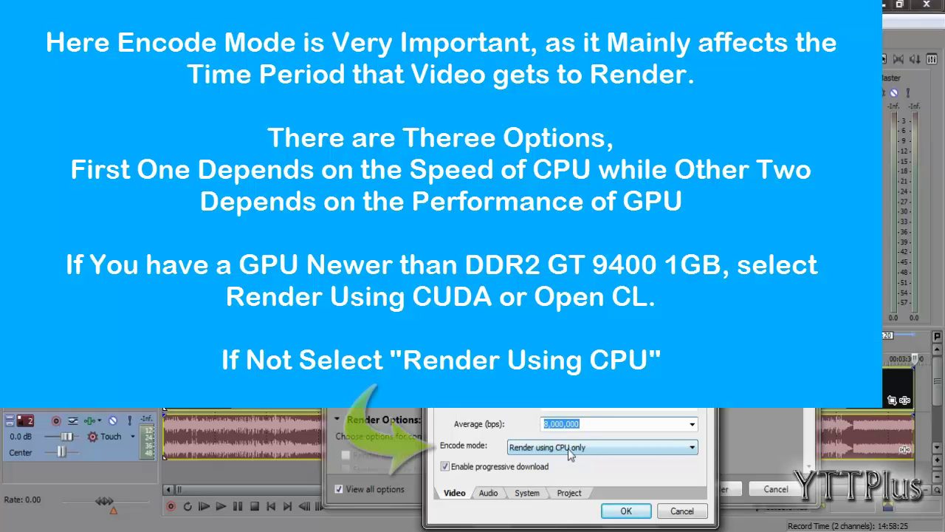
Step: Set the template's encode mode to Render using CUDA if available
left_click(546, 448)
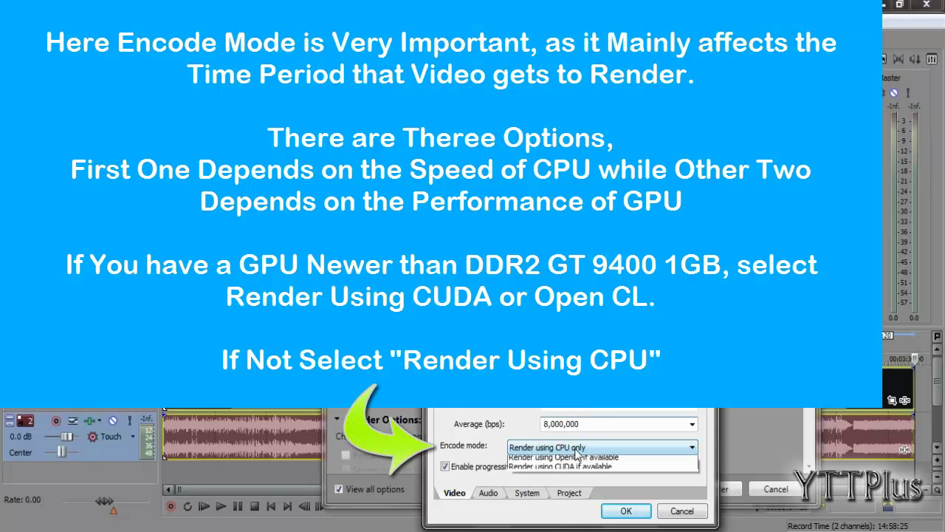
left_click(578, 472)
left_click(579, 447)
left_click(577, 480)
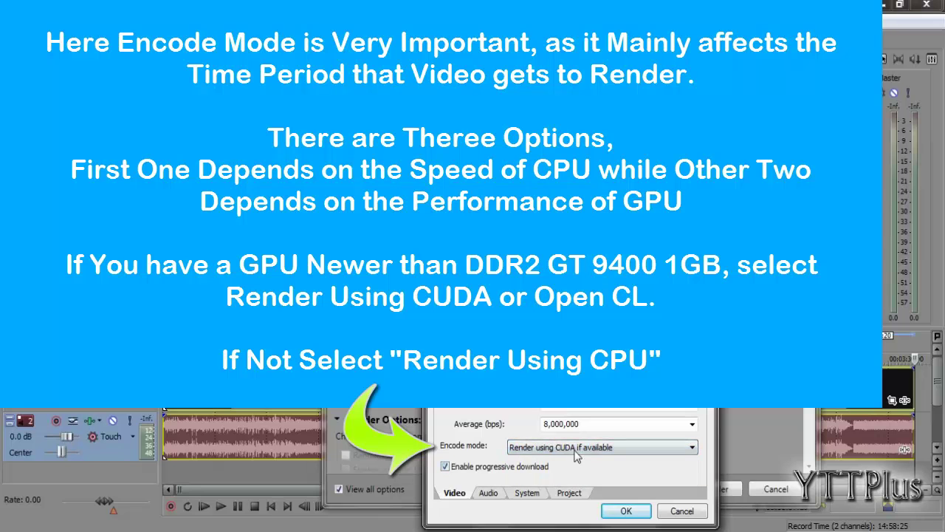
Step: Check in the template's system settings whether the GPU supports CUDA rendering
left_click(575, 449)
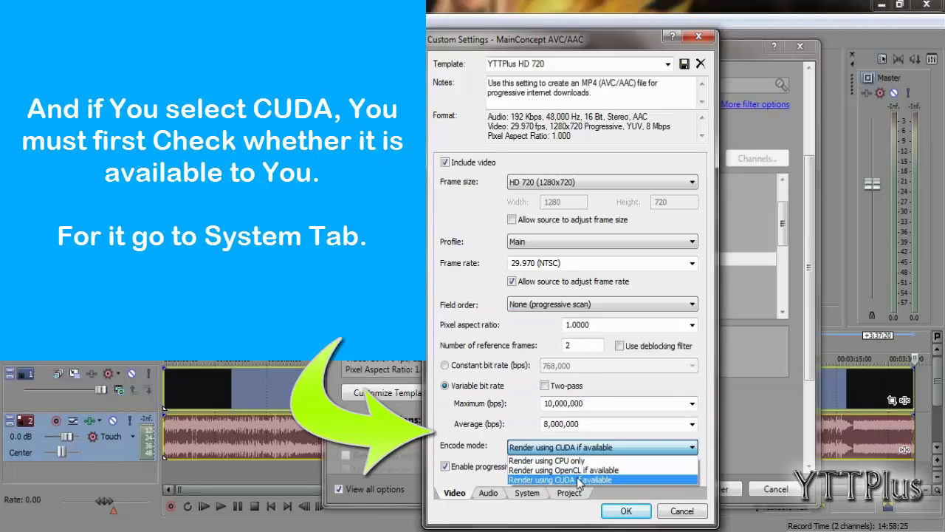
key("Escape")
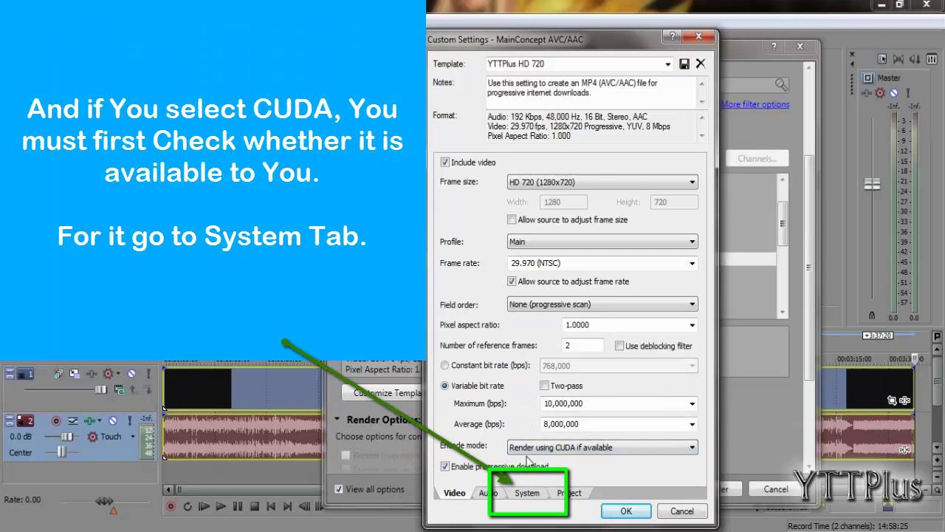
left_click(526, 497)
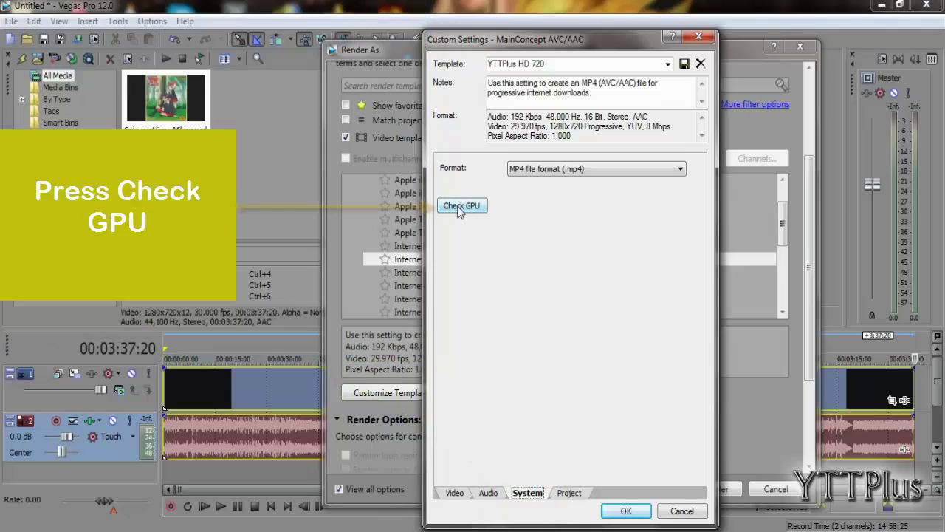
left_click(460, 208)
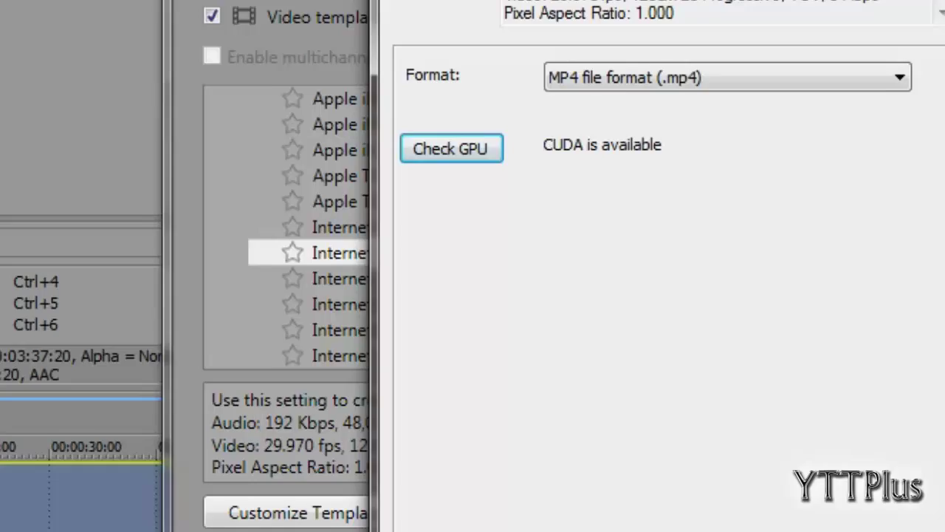
Step: Return to the template's video settings and confirm Render using CUDA if available as the encode mode
left_click(453, 494)
left_click(574, 450)
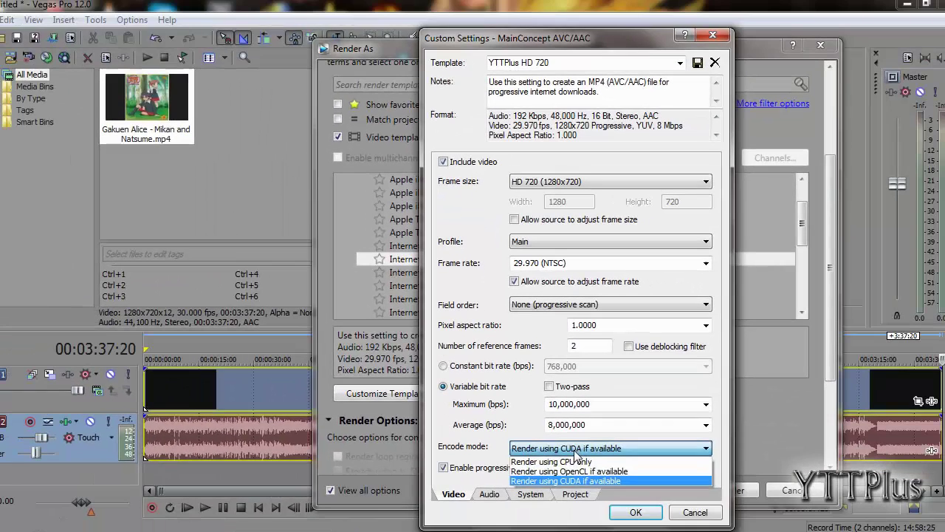
left_click(578, 480)
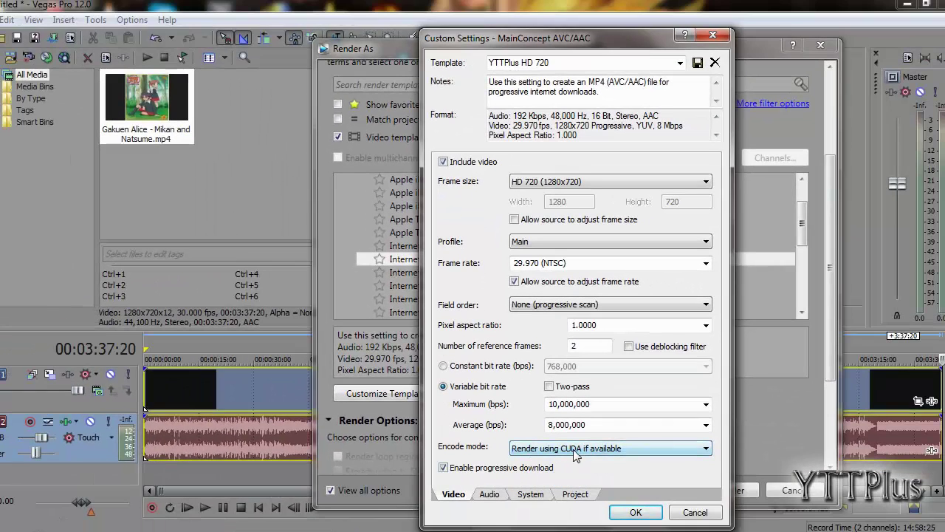
left_click(576, 450)
left_click(579, 481)
left_click(568, 448)
left_click(566, 473)
Step: Confirm the Main profile, None (progressive scan) field order and 29.970 (NTSC) frame rate for the template's video
left_click(538, 244)
left_click(553, 243)
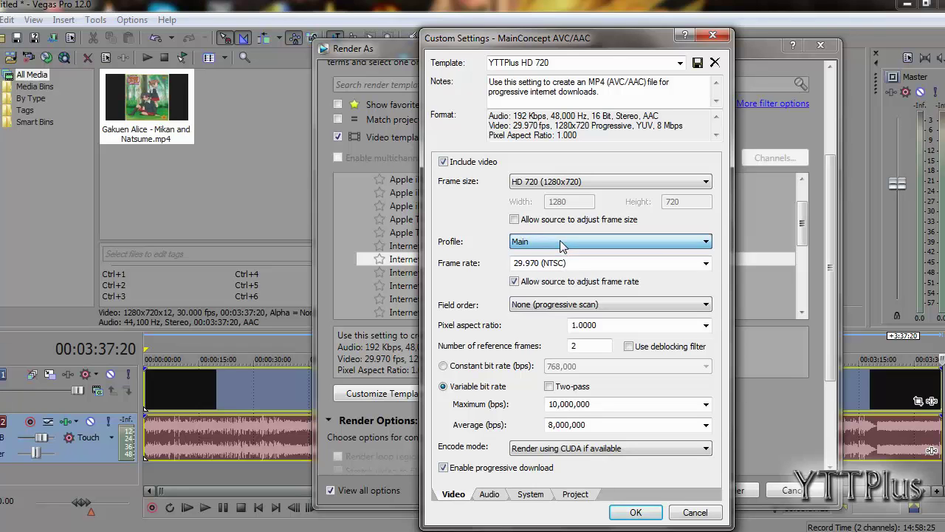
left_click(548, 307)
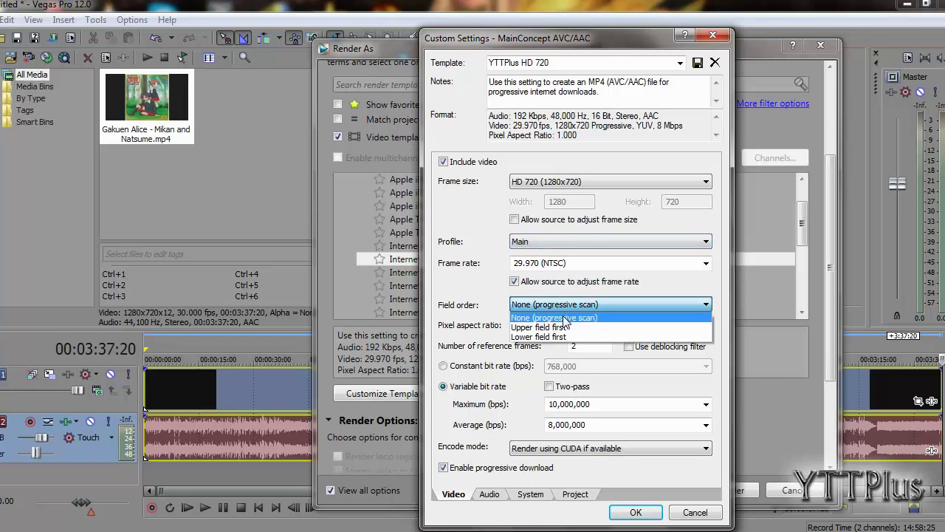
left_click(565, 318)
left_click(706, 263)
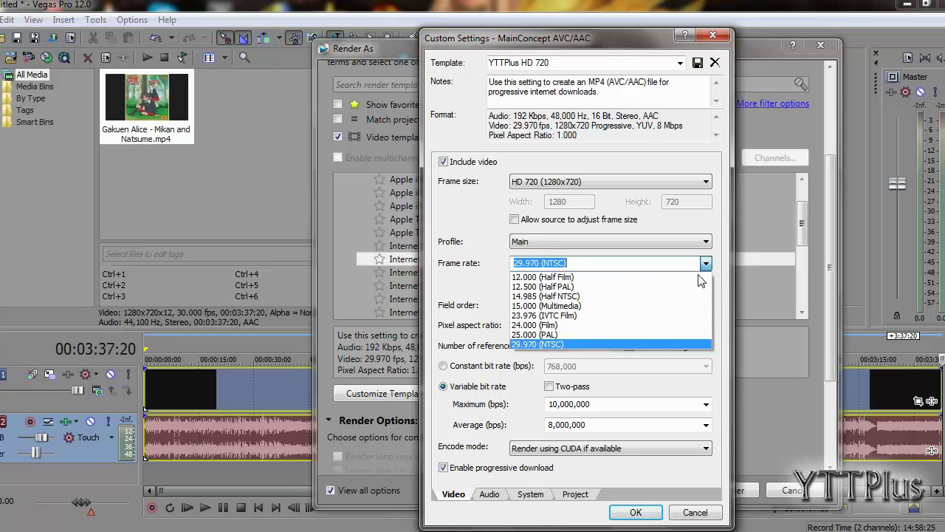
left_click(677, 342)
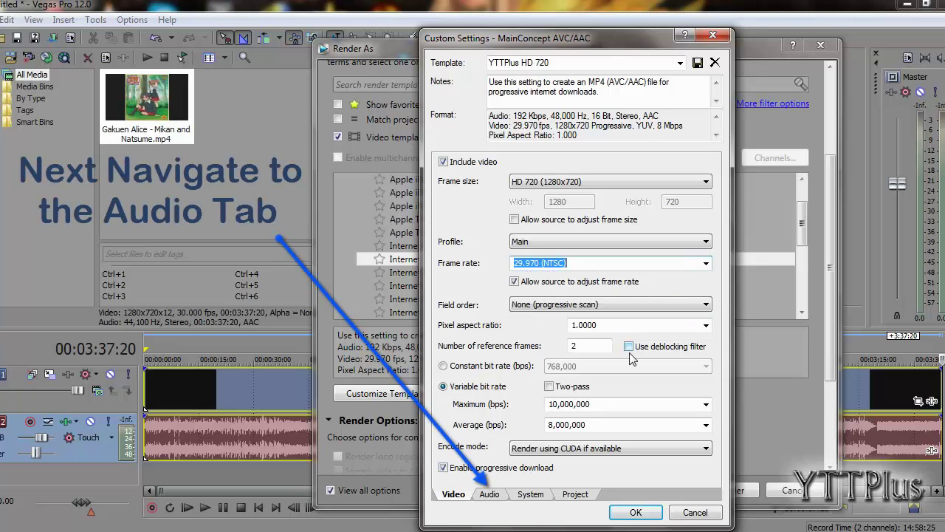
Step: Set the template's audio bit rate to 384,000 bps
left_click(497, 495)
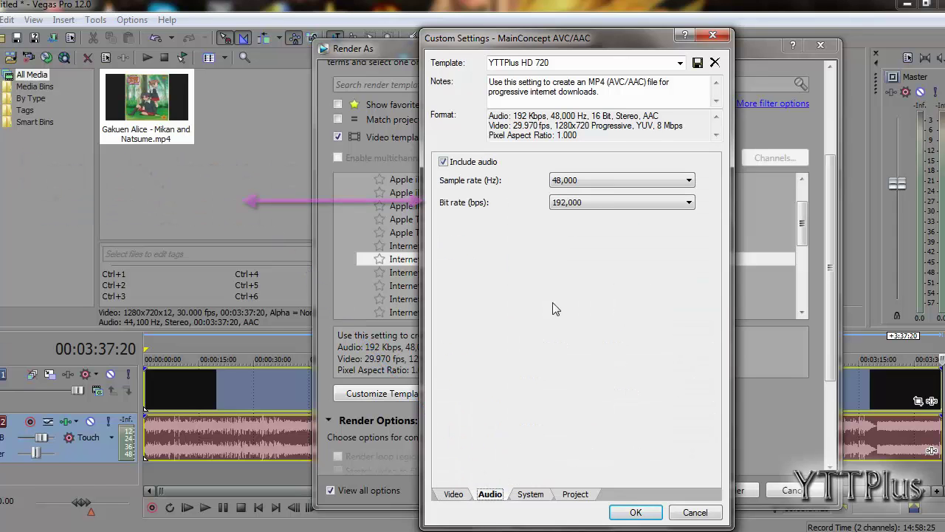
left_click(600, 202)
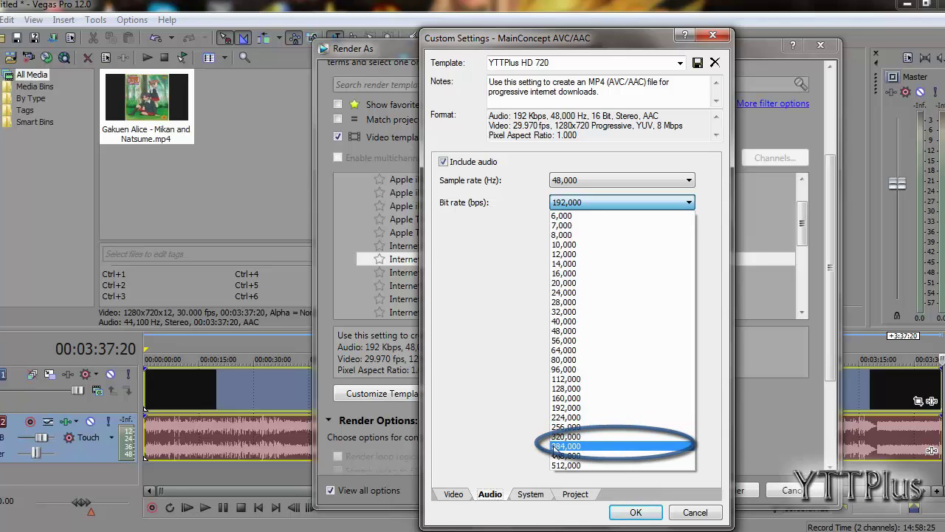
left_click(616, 447)
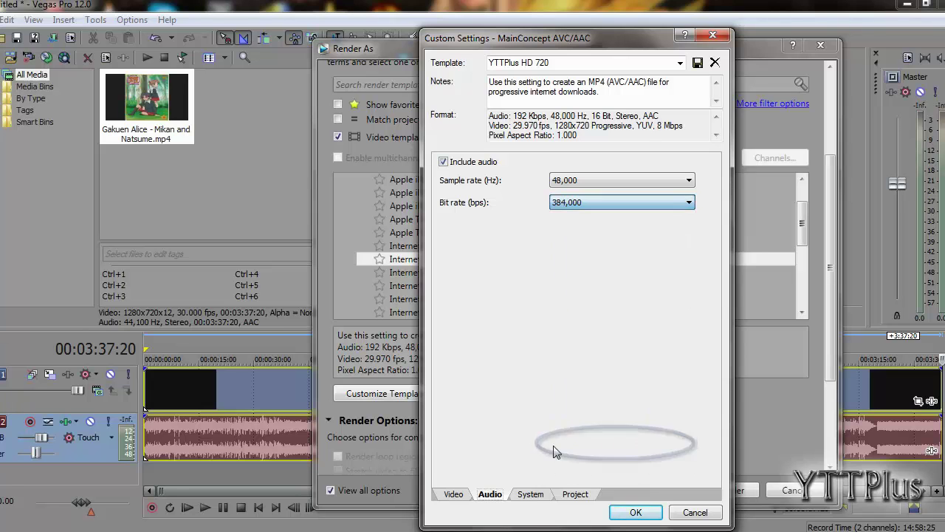
Step: Choose MP4 file format (.mp4) as the output format in the template's system settings
left_click(524, 499)
left_click(572, 170)
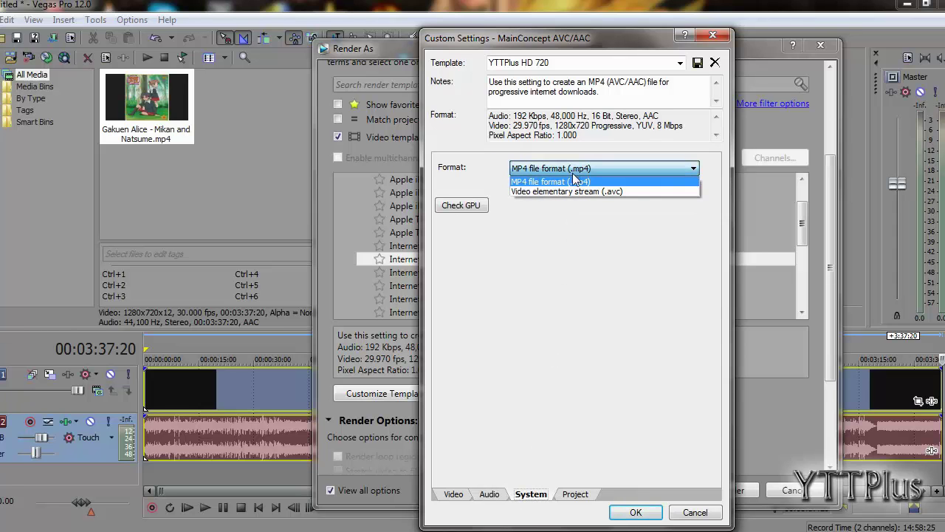
left_click(576, 181)
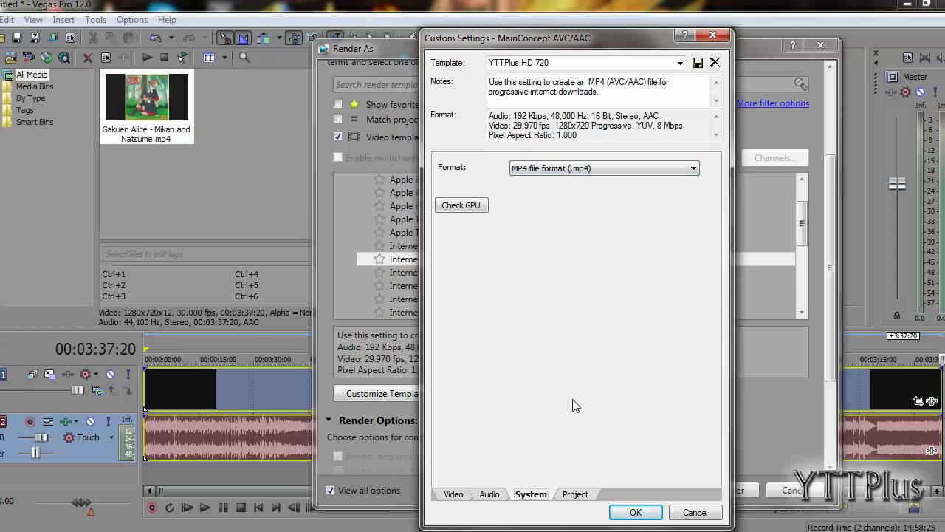
Step: Review the template's project, video and audio settings before saving
left_click(575, 495)
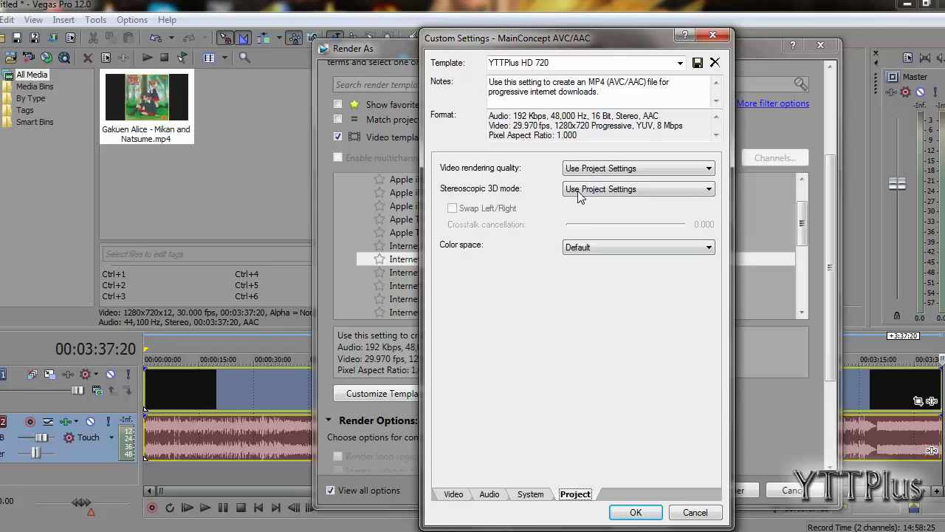
left_click(458, 494)
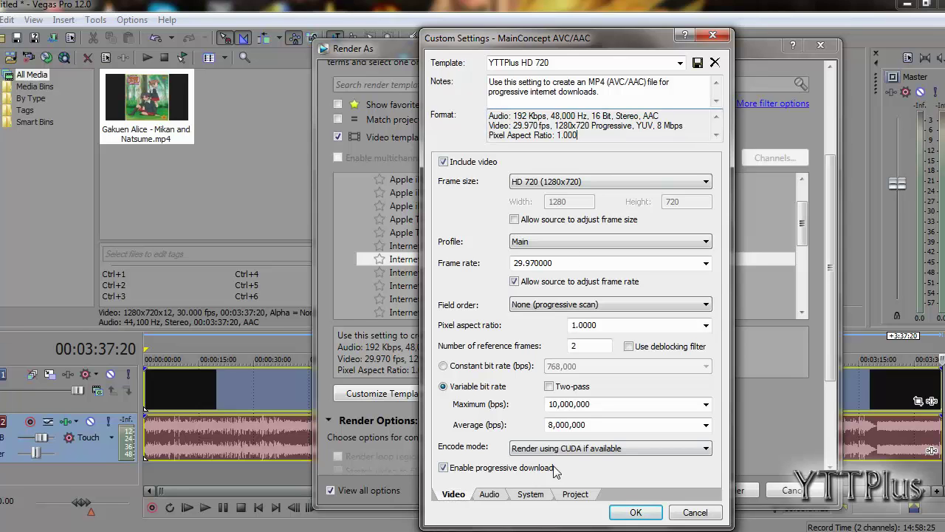
left_click(529, 493)
left_click(502, 495)
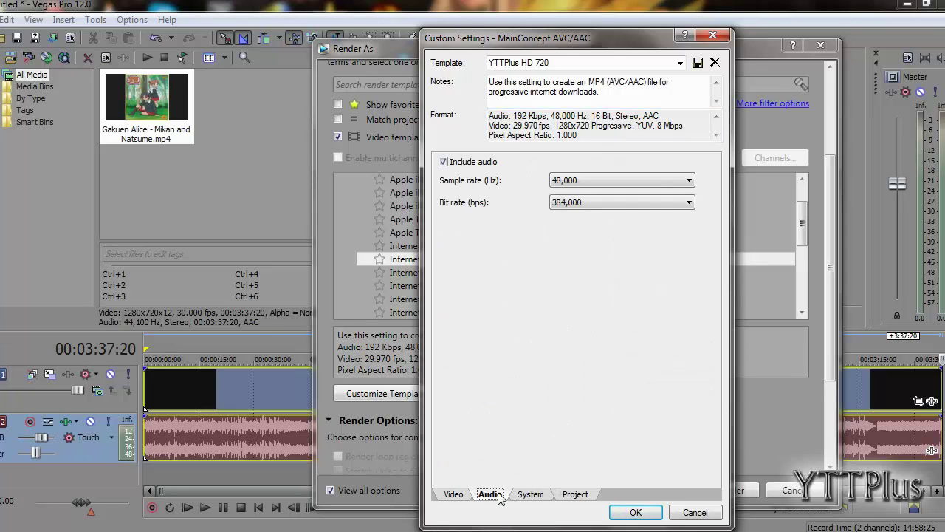
left_click(469, 495)
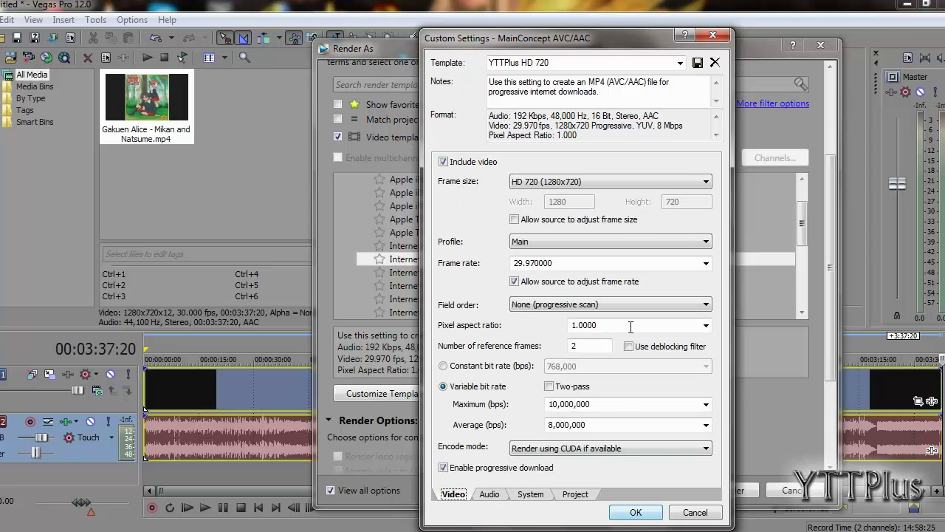
Step: Save the YTTPlus HD 720 template, check its format summary and accept the custom settings
left_click(698, 63)
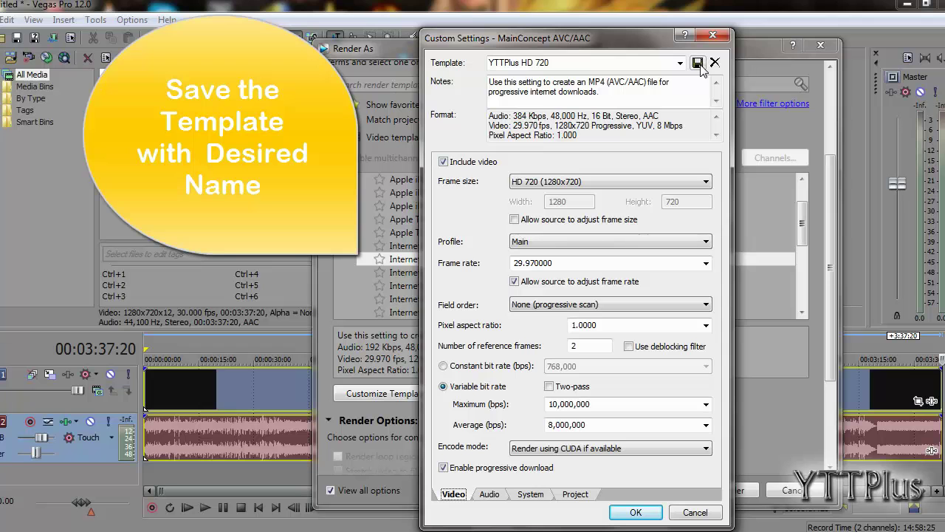
left_click_drag(493, 116, 625, 135)
left_click(625, 135)
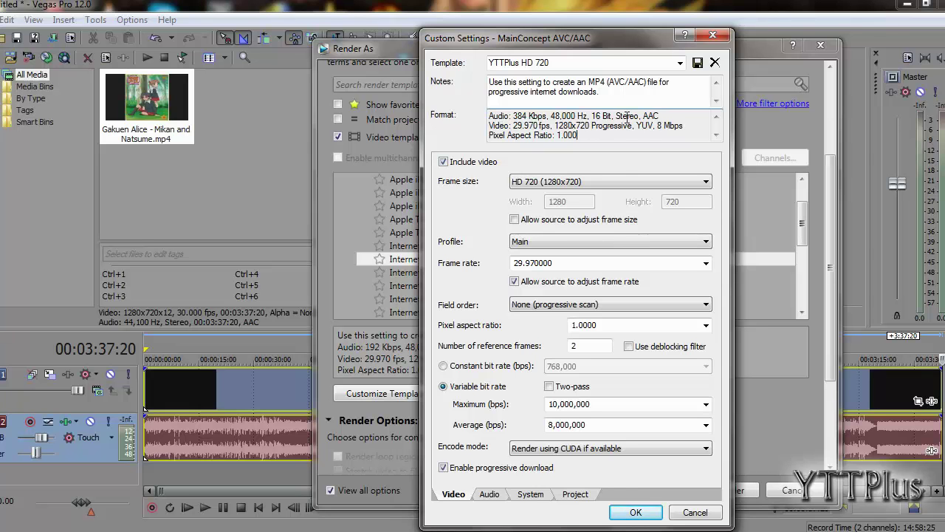
left_click(626, 511)
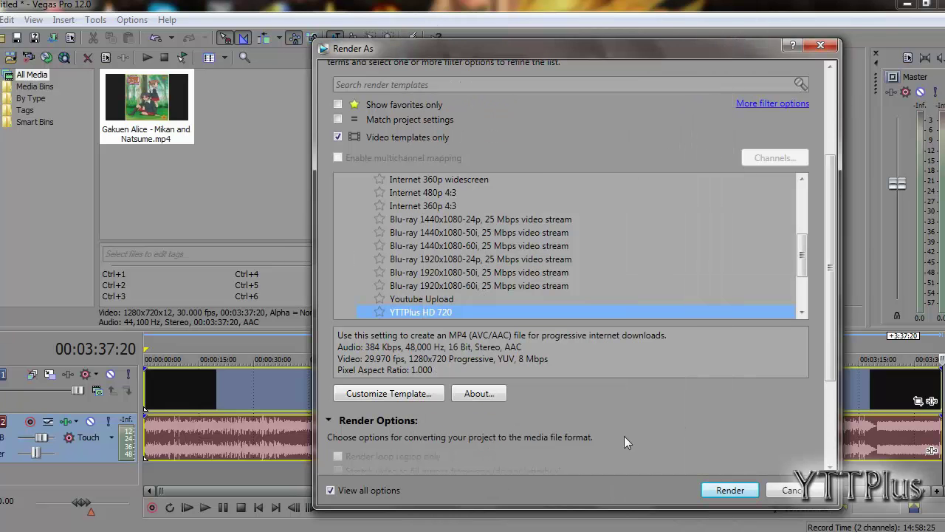
Step: Start rendering the project with the new YTTPlus HD 720 template
scroll(801, 270, "down", 2)
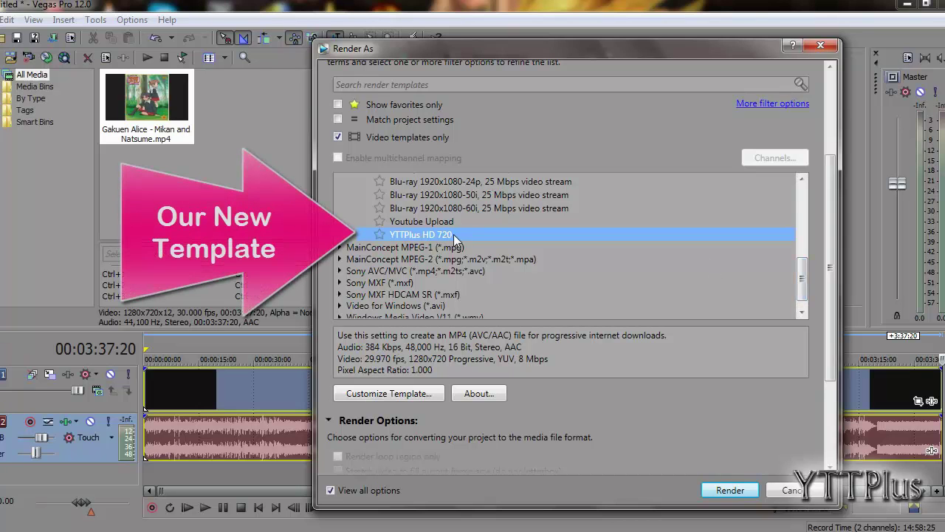
left_click(715, 491)
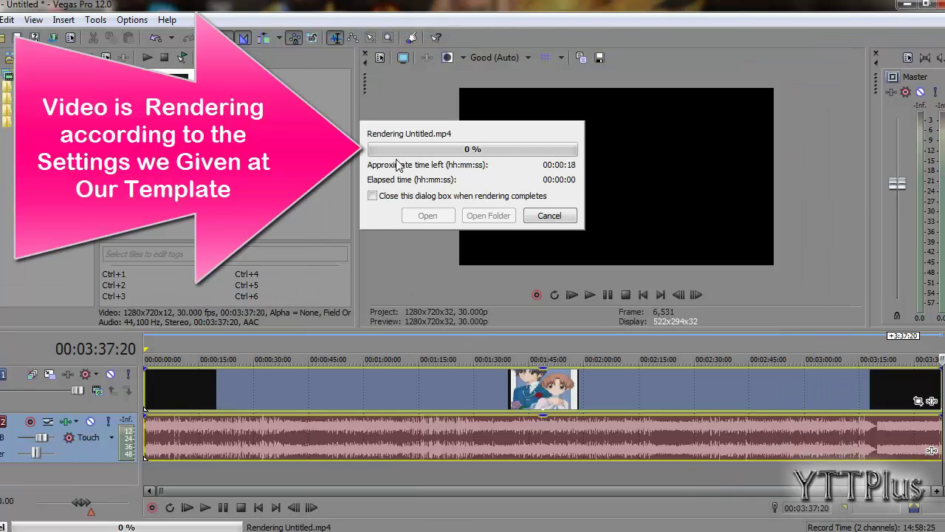